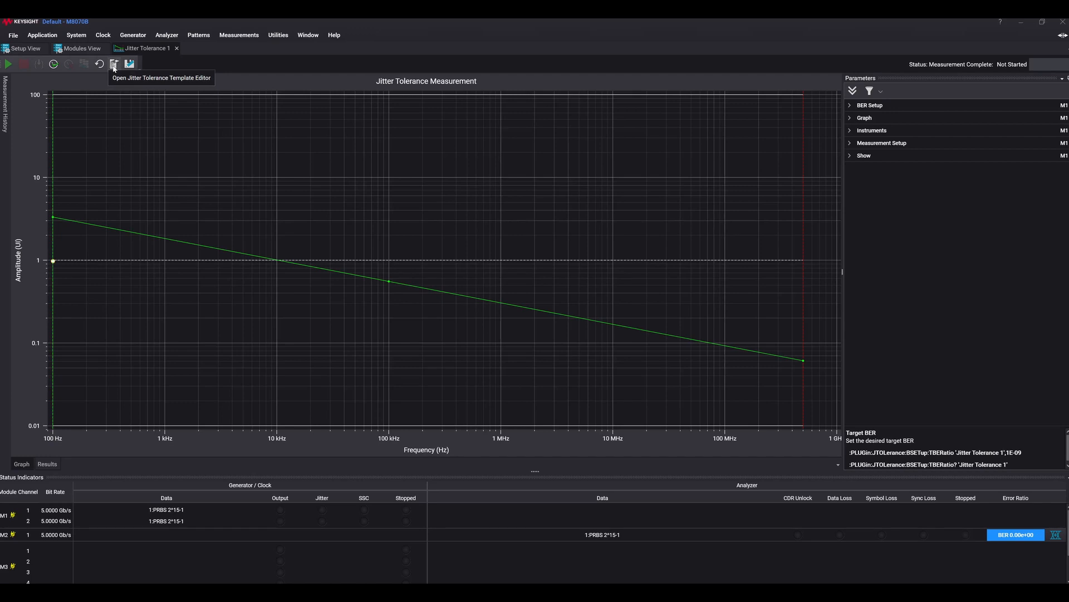
- Open the Jitter Tolerance Template Editor and reset the measurement template to the factory default
{"action": "left_click", "coordinate": [114, 64]}
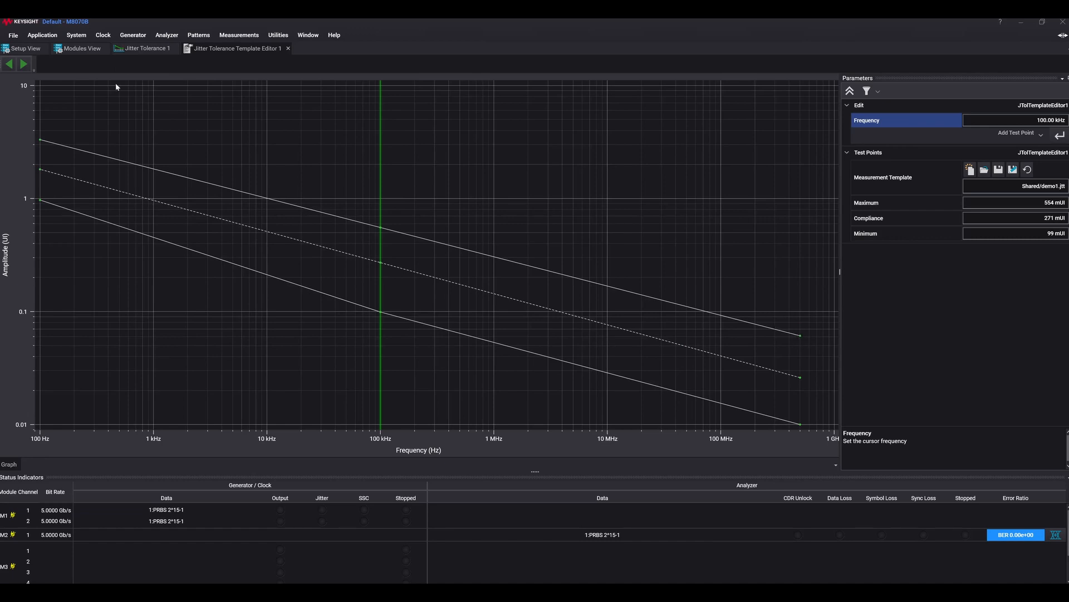
{"action": "left_click", "coordinate": [1027, 169]}
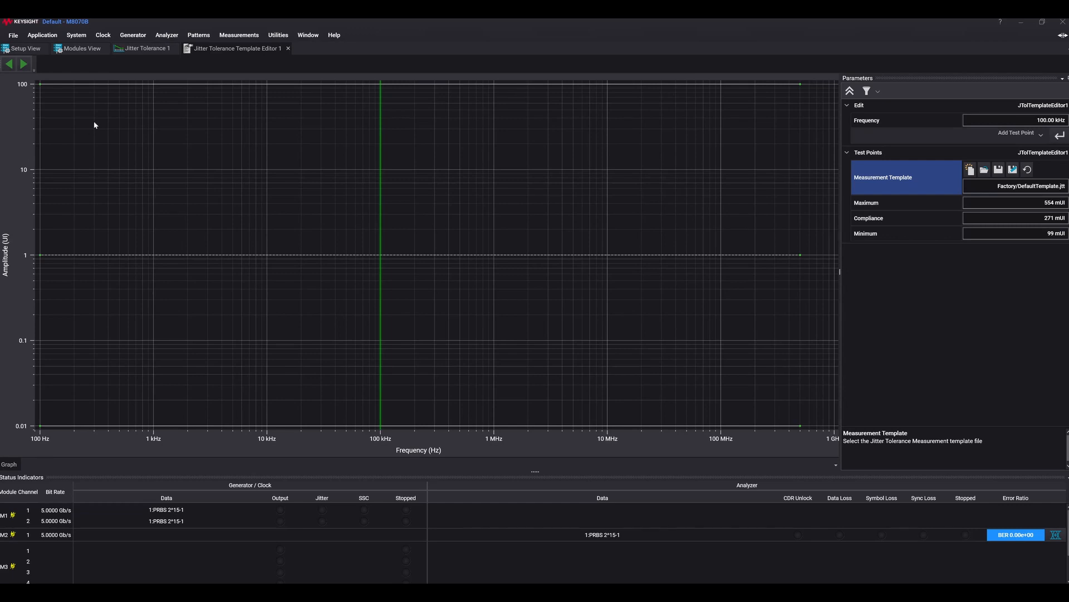
- Lower the maximum curve to about 1.96 UI at 100 Hz and 76 mUI at 500 MHz, and the compliance curve to about 51 mUI at 500 MHz
{"action": "left_click", "coordinate": [39, 83]}
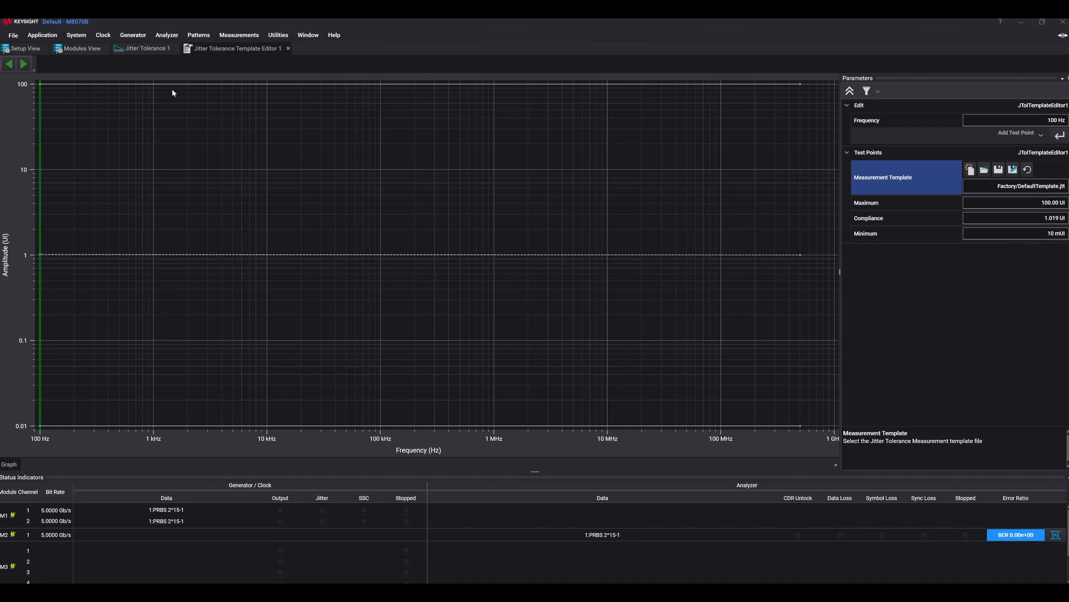
{"action": "left_click_drag", "start_coordinate": [42, 88], "coordinate": [42, 233]}
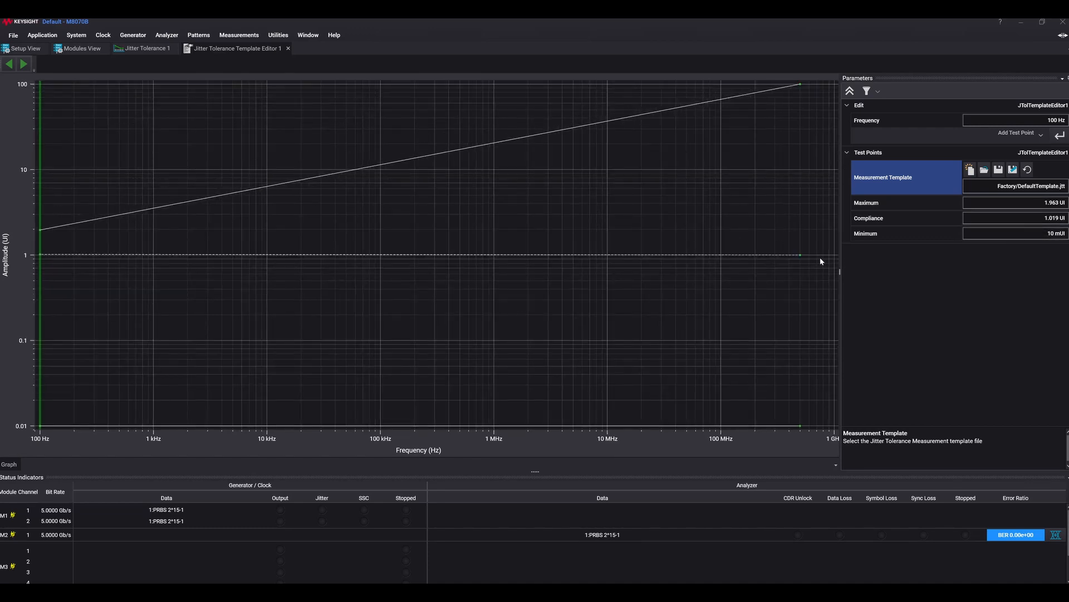
{"action": "left_click_drag", "start_coordinate": [803, 292], "coordinate": [806, 375]}
{"action": "left_click_drag", "start_coordinate": [800, 85], "coordinate": [807, 325]}
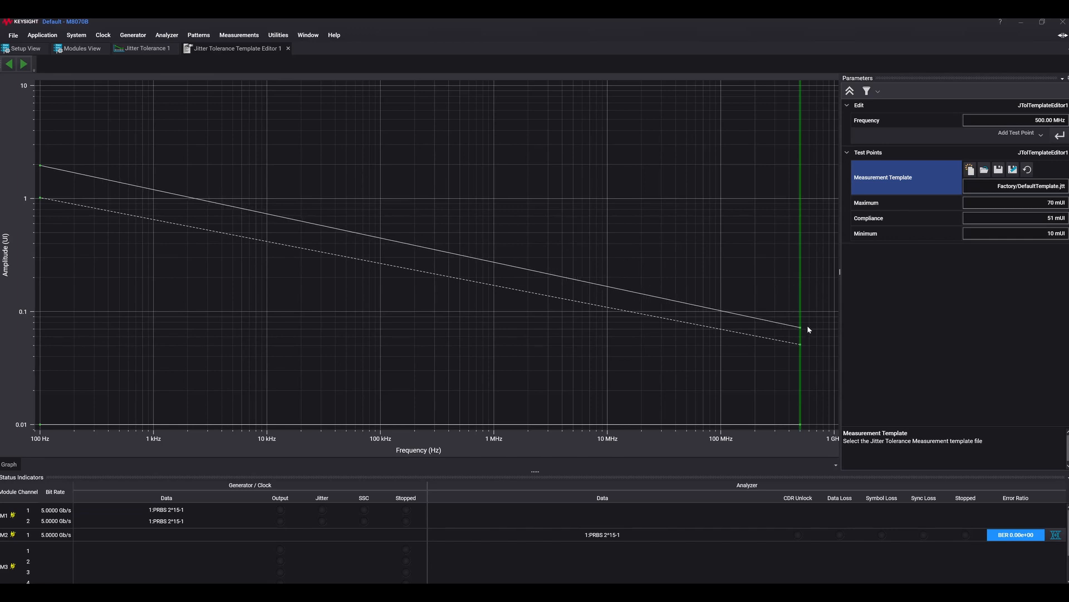
- Raise the template's minimum curve to about 561 mUI at 100 Hz and 35 mUI at 500 MHz
{"action": "mouse_move", "coordinate": [42, 425]}
{"action": "left_mouse_down"}
{"action": "mouse_move", "coordinate": [46, 238]}
{"action": "mouse_move", "coordinate": [56, 234]}
{"action": "left_mouse_up"}
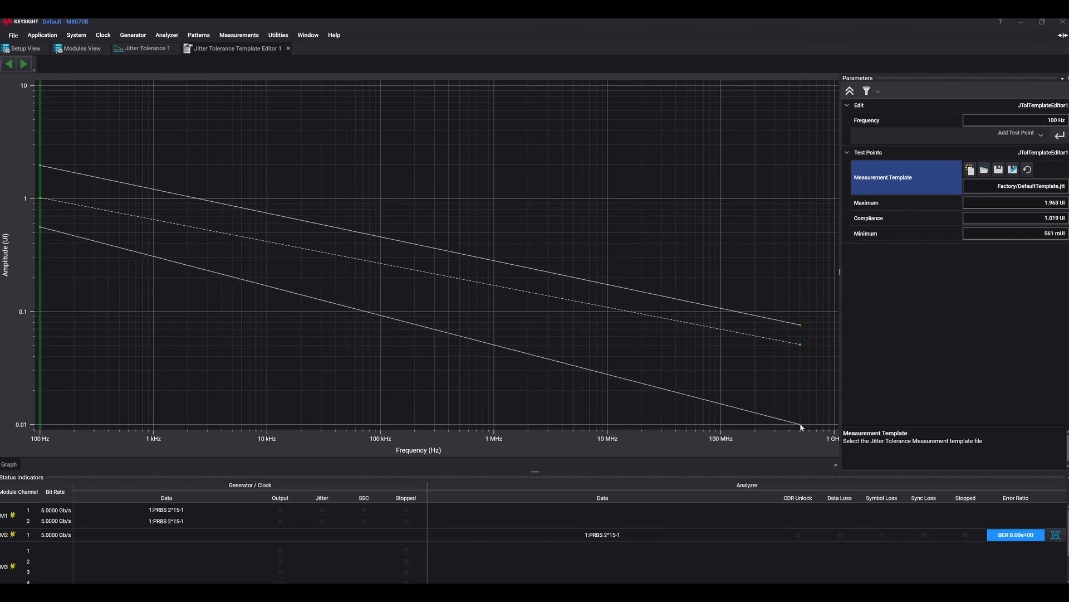
{"action": "left_click_drag", "start_coordinate": [800, 425], "coordinate": [800, 366]}
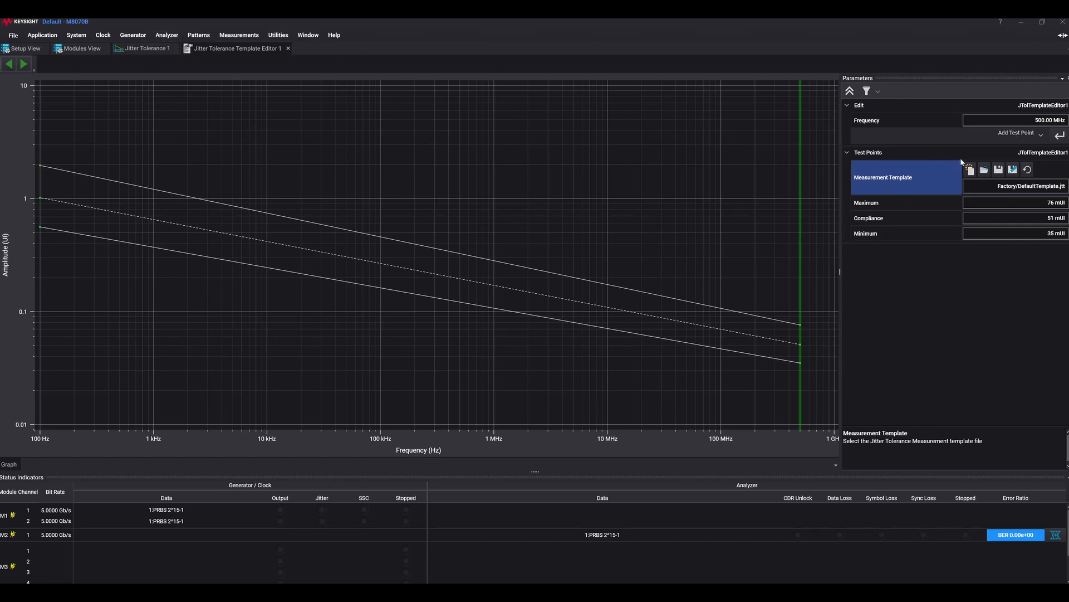
{"action": "left_click", "coordinate": [1047, 203]}
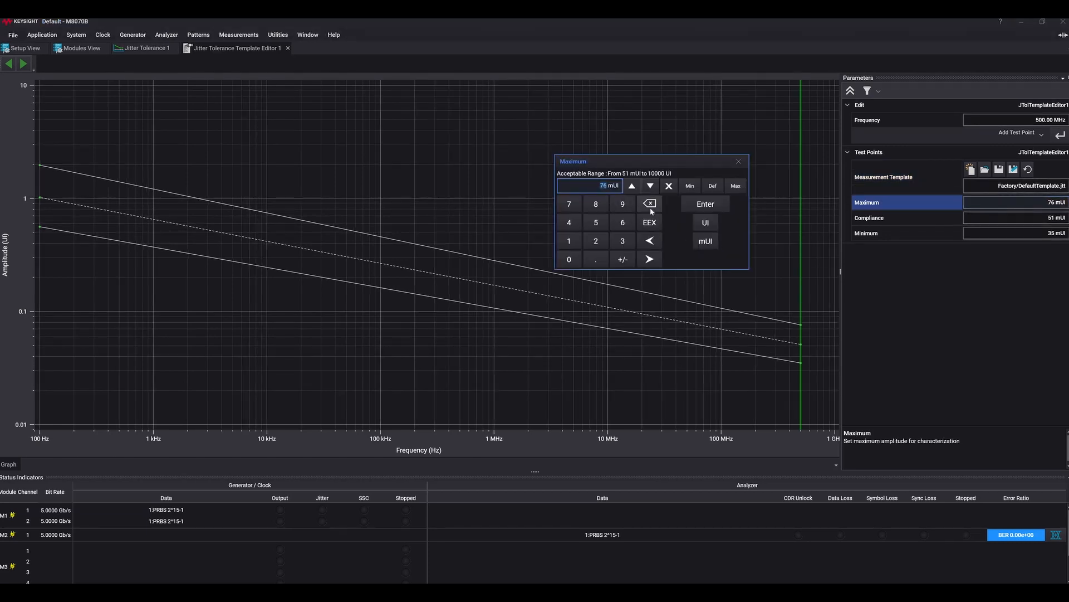
{"action": "left_click", "coordinate": [738, 161]}
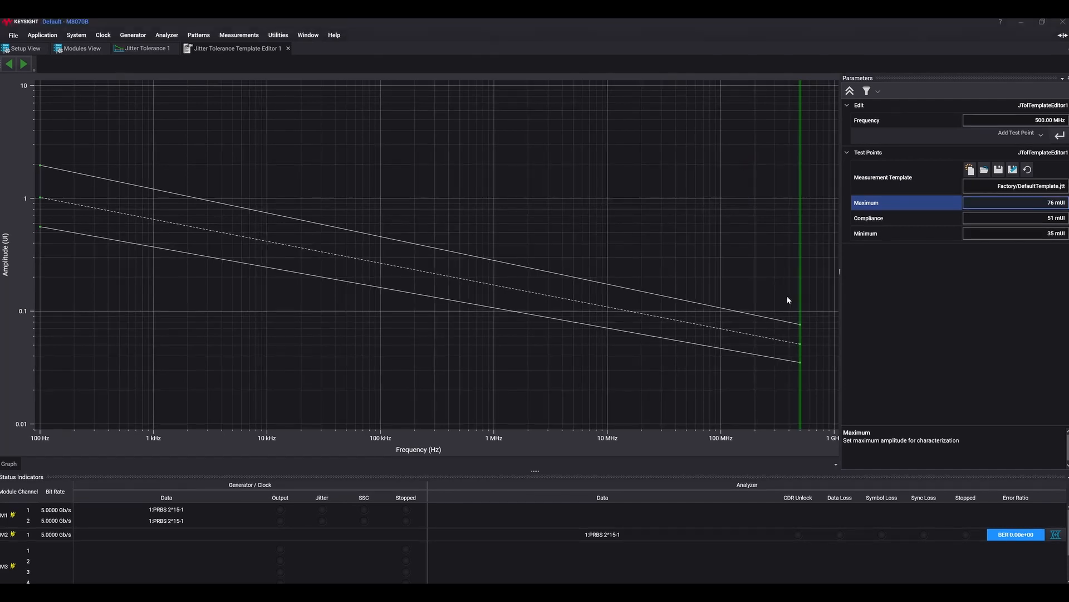
- Save the edited jitter tolerance template in the Shared folder under the name demo2.jit
{"action": "left_click", "coordinate": [1014, 170]}
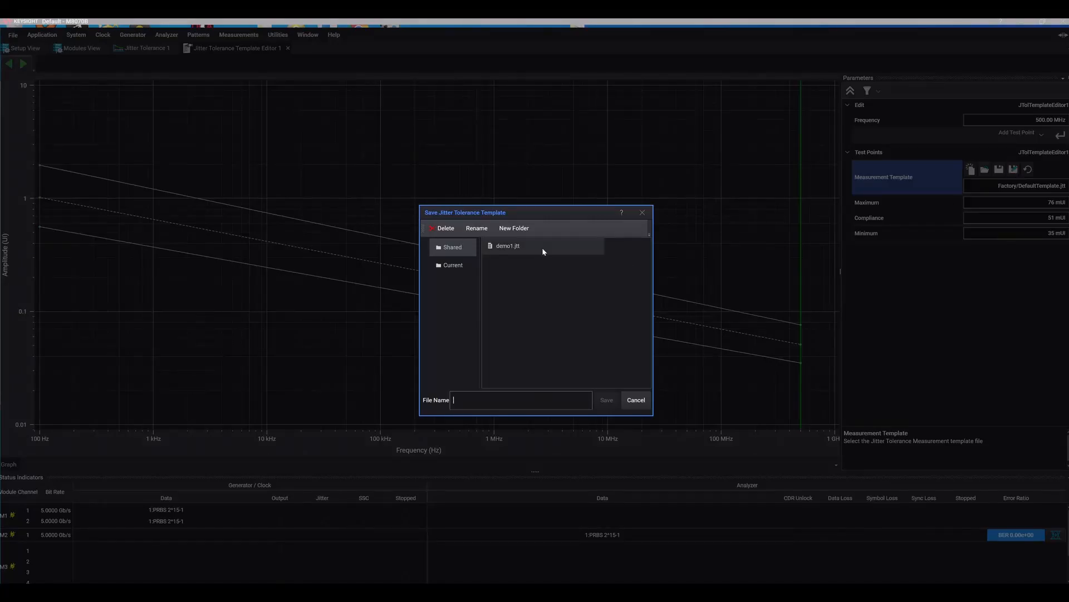
{"action": "left_click", "coordinate": [453, 409]}
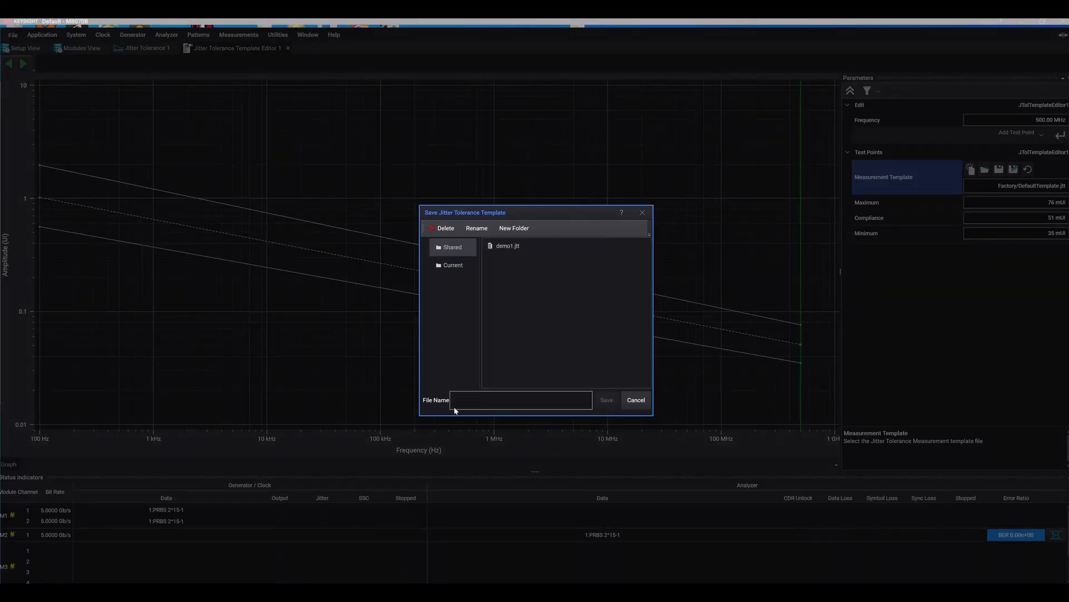
{"action": "type", "text": "demo2.jt"}
{"action": "key", "text": "Return"}
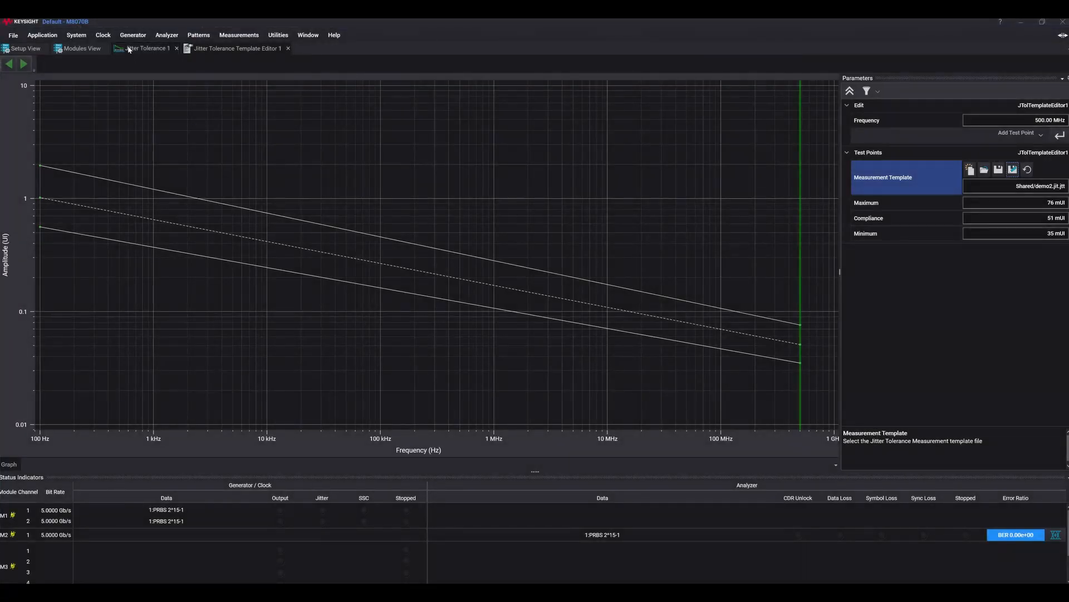
- Load the shared demo2.jit.jtt file as the measurement template of the Jitter Tolerance 1 measurement
{"action": "left_click", "coordinate": [143, 48]}
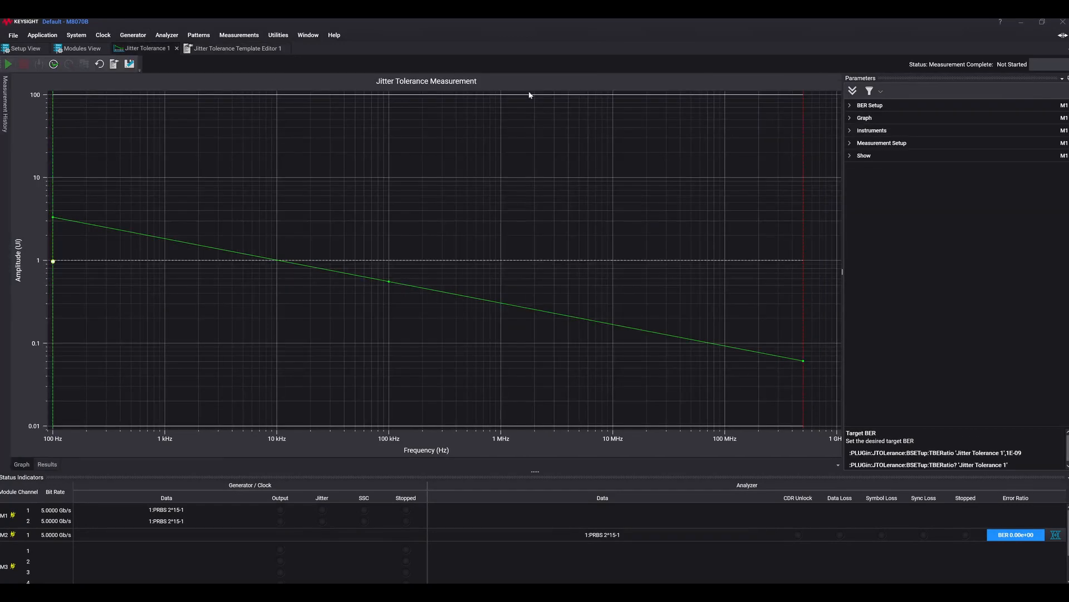
{"action": "left_click", "coordinate": [851, 143]}
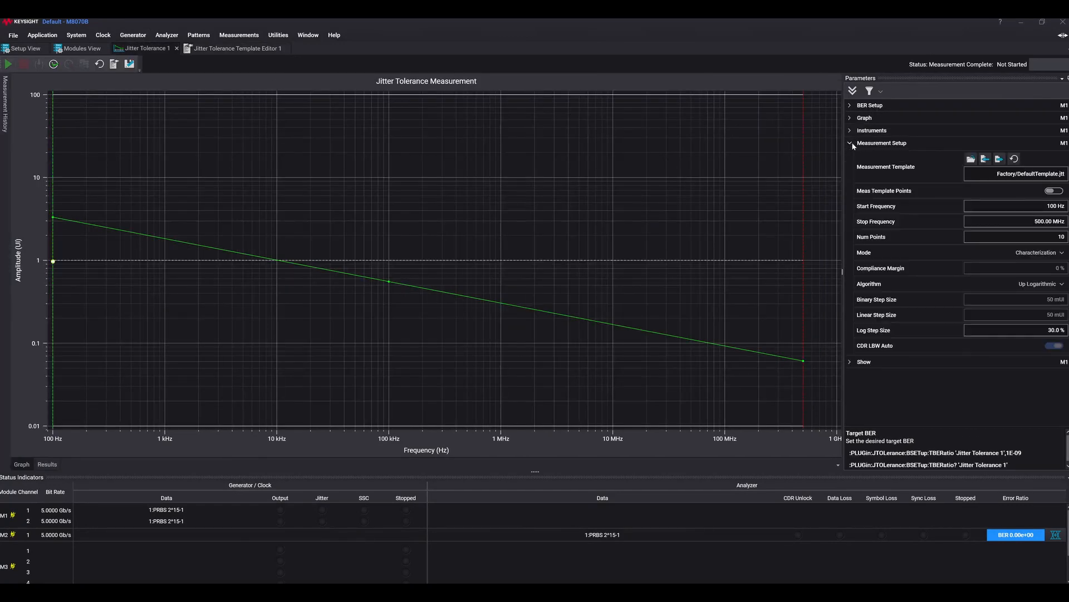
{"action": "left_click", "coordinate": [971, 159]}
{"action": "left_click", "coordinate": [518, 262]}
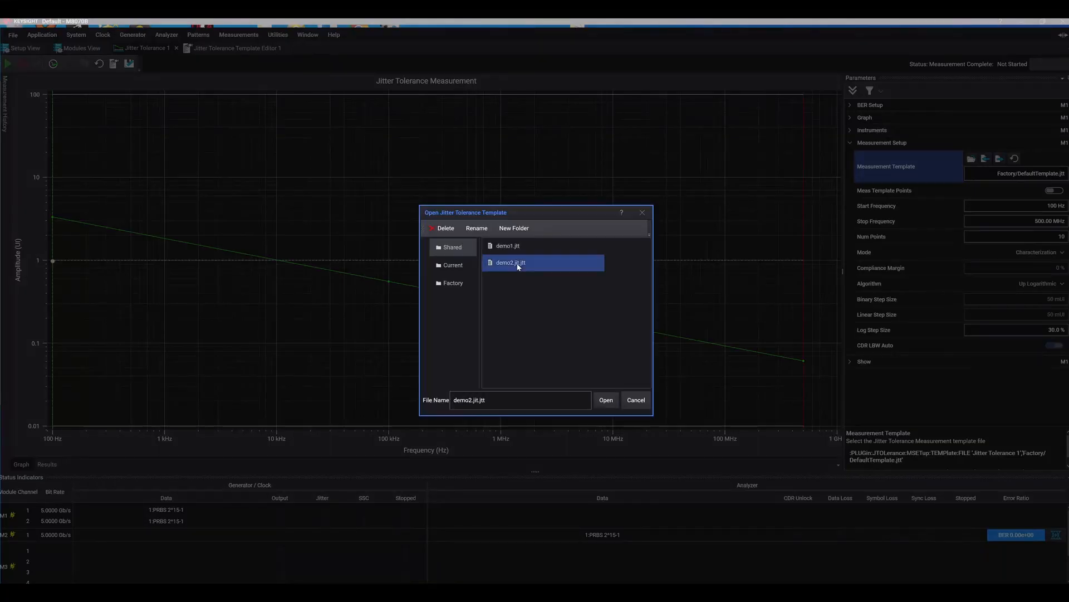
{"action": "left_click", "coordinate": [606, 400]}
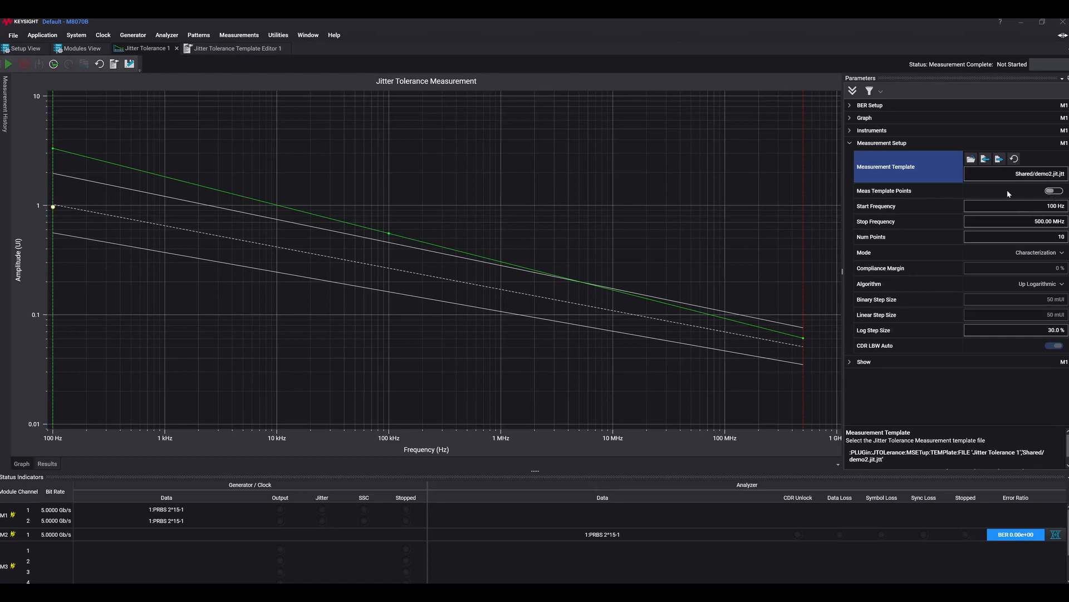
- Enable Meas Template Points and run the jitter tolerance measurement in Characterization mode
{"action": "left_click", "coordinate": [1055, 191]}
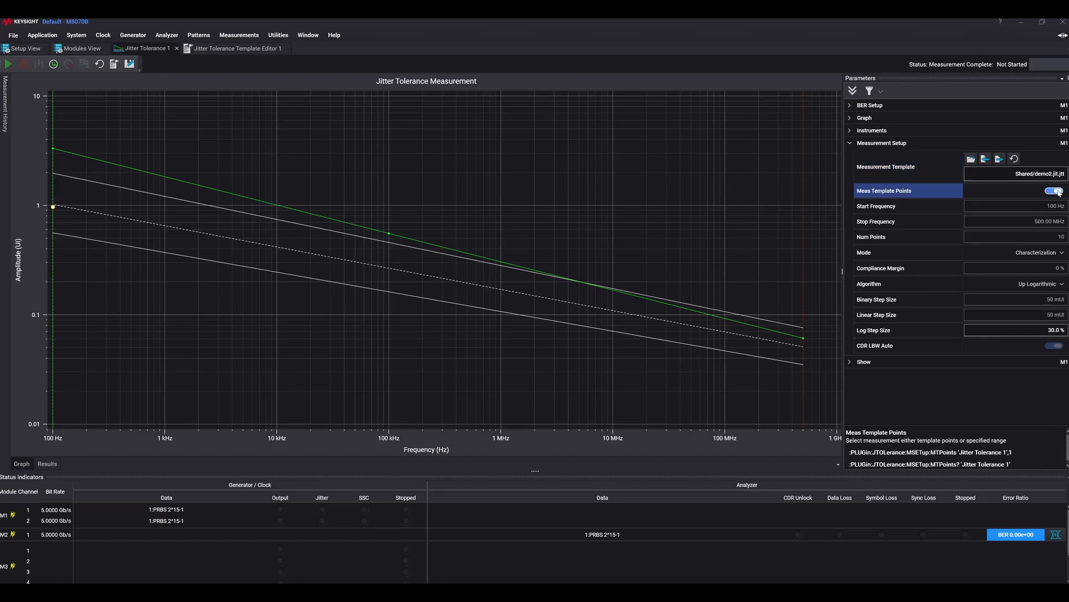
{"action": "left_click", "coordinate": [1054, 191]}
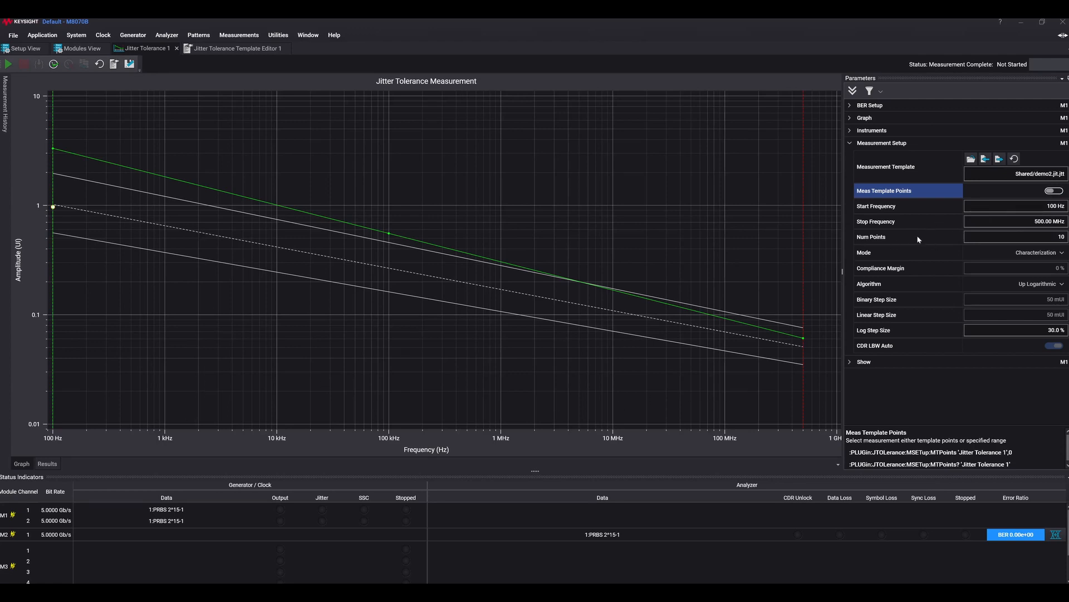
{"action": "left_click", "coordinate": [1060, 191]}
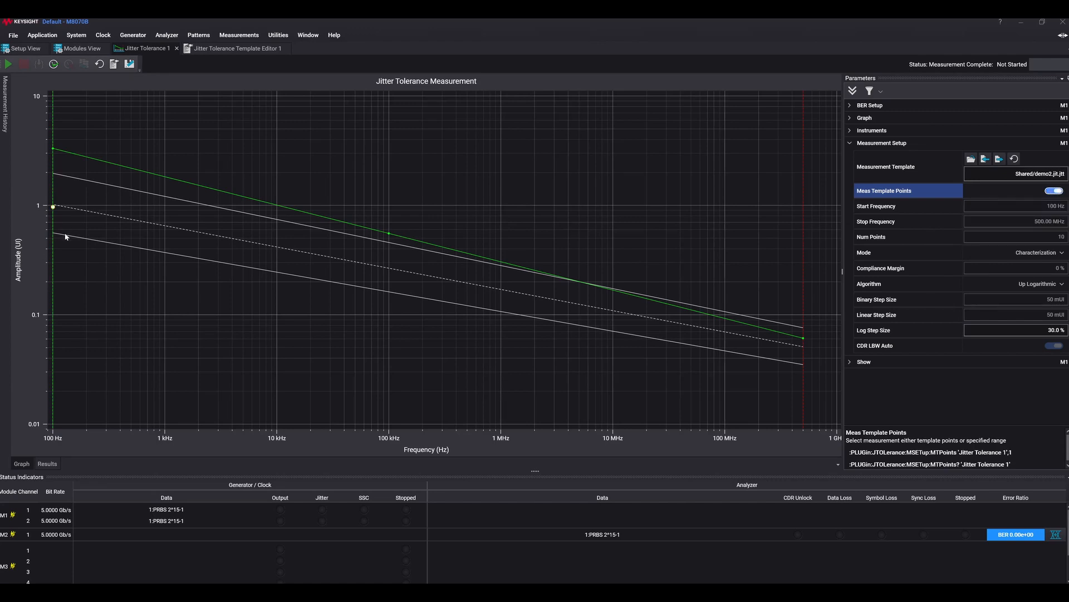
{"action": "left_click", "coordinate": [1054, 254]}
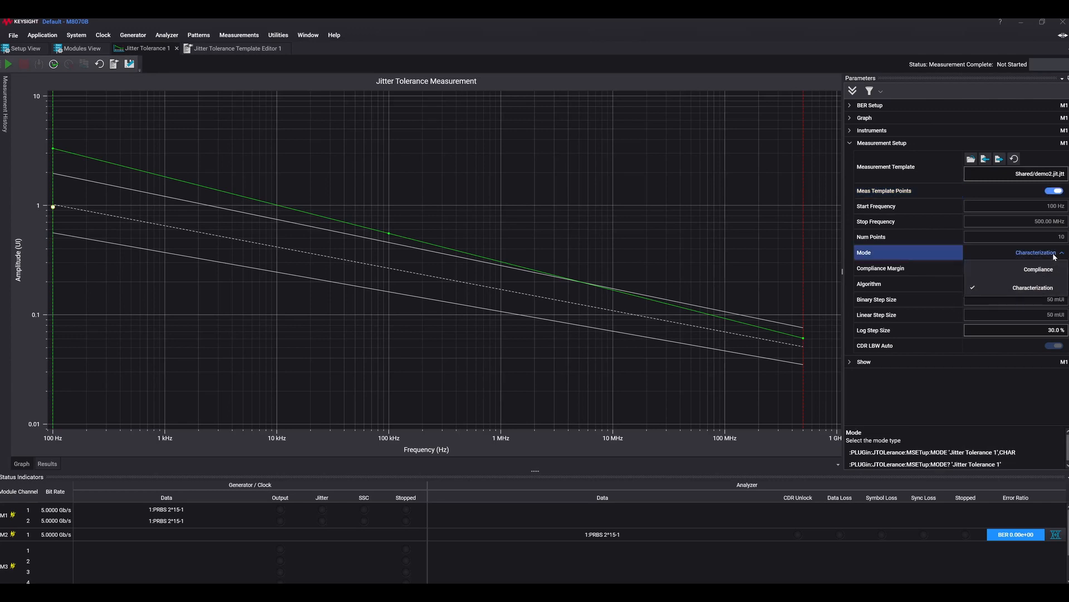
{"action": "left_click", "coordinate": [1055, 257]}
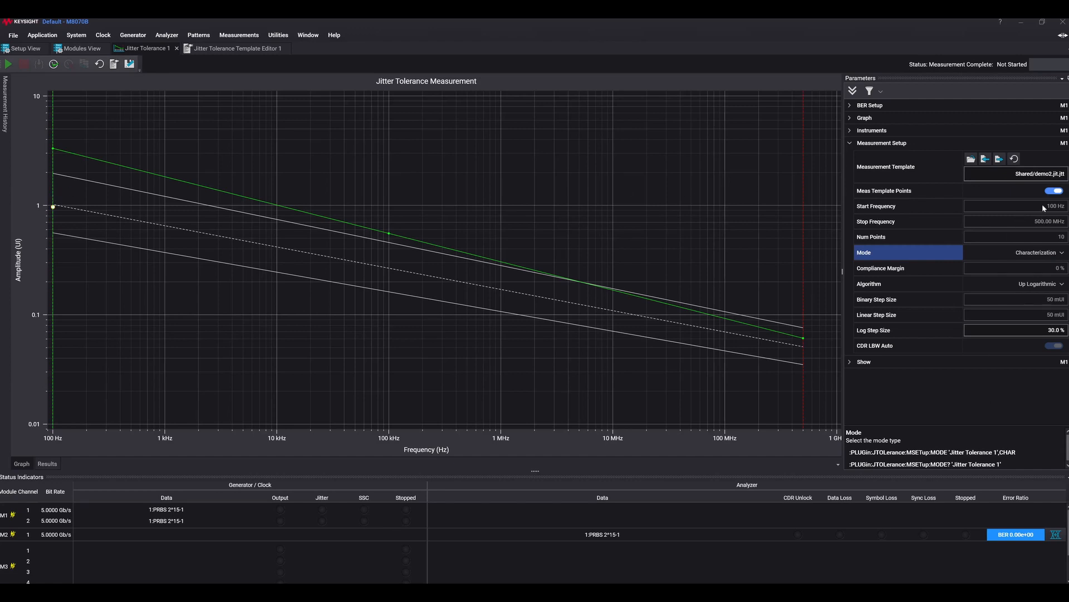
{"action": "left_click", "coordinate": [8, 63]}
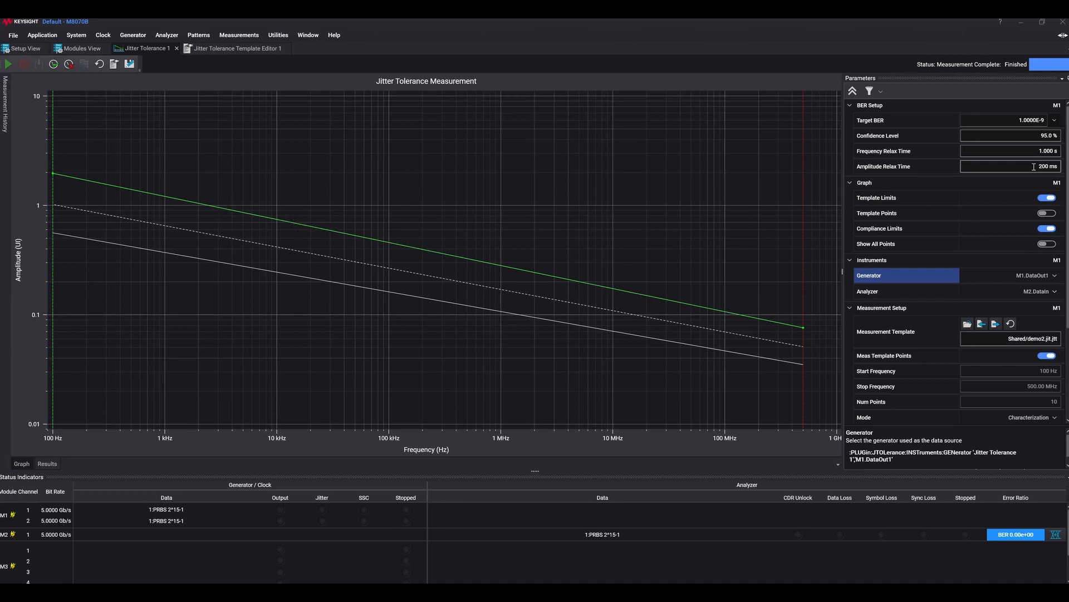
- Disable Meas Template Points and start the measurement with 10 points between 100 Hz and 500 MHz
{"action": "left_click", "coordinate": [1047, 355]}
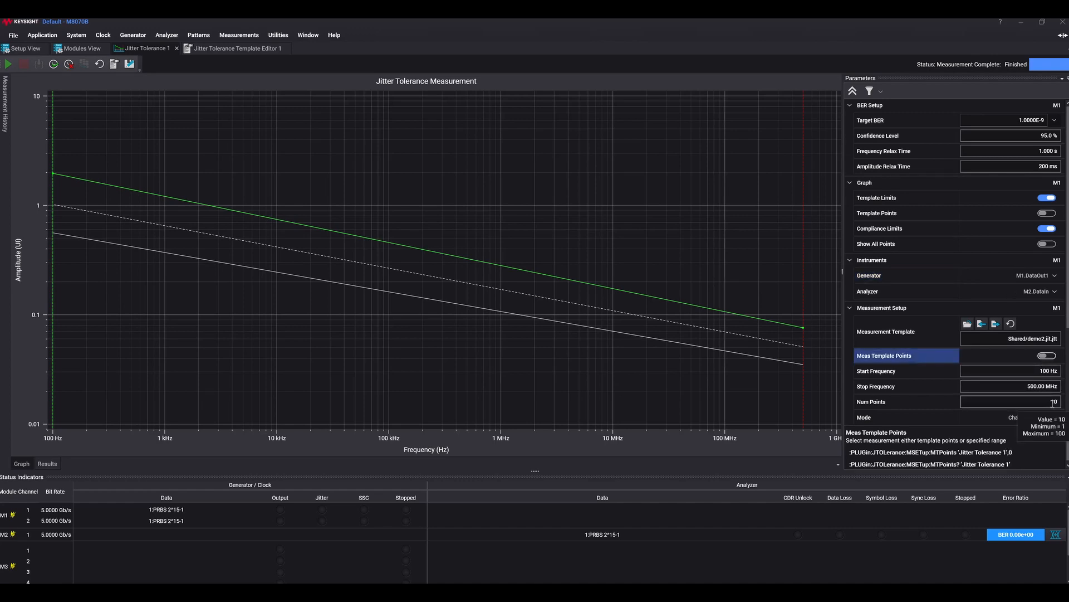
{"action": "left_click", "coordinate": [1056, 401]}
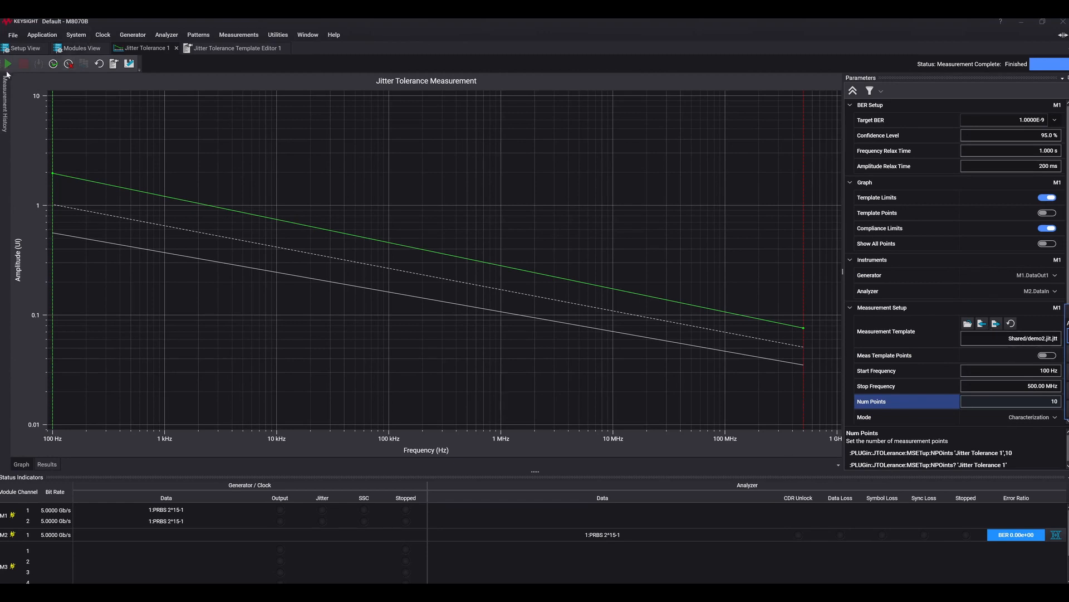
{"action": "left_click", "coordinate": [8, 65]}
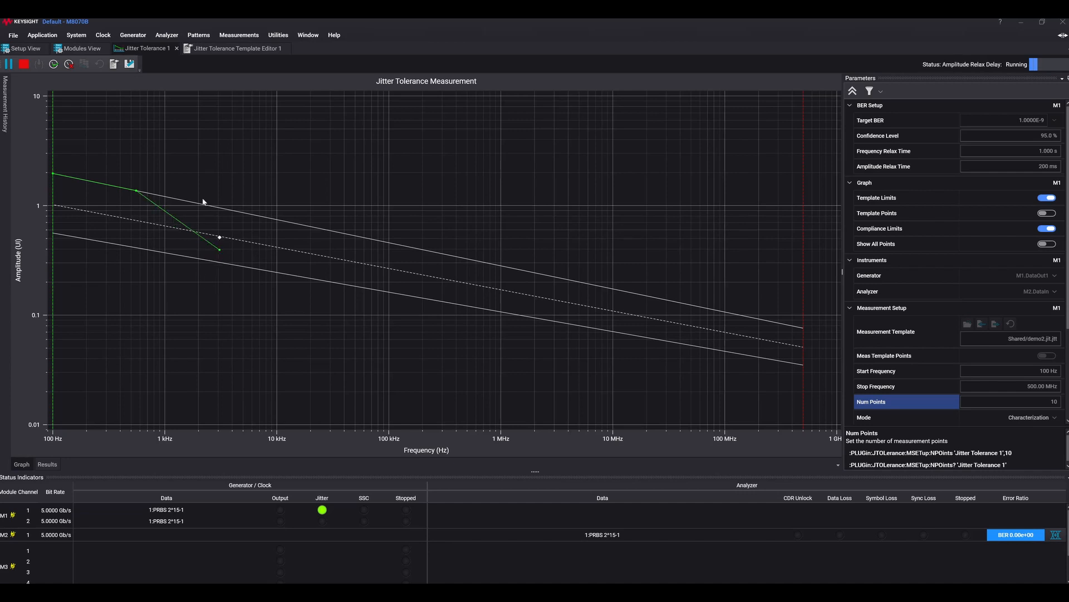
- Stop the running measurement, examine its results table, and return to the graph
{"action": "left_click", "coordinate": [24, 65]}
{"action": "left_click", "coordinate": [47, 464]}
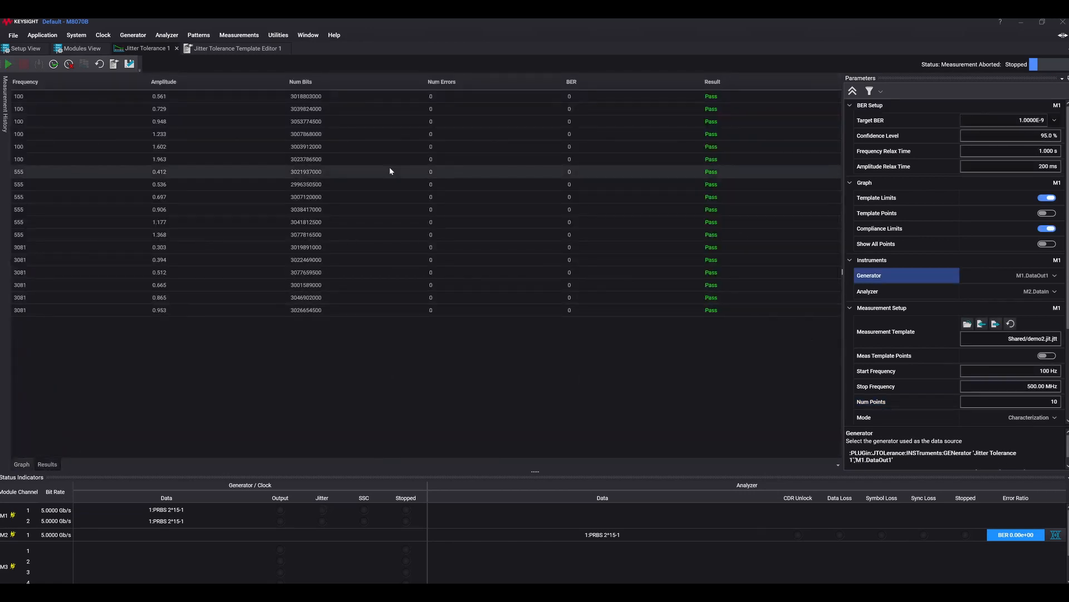
{"action": "left_click", "coordinate": [21, 464]}
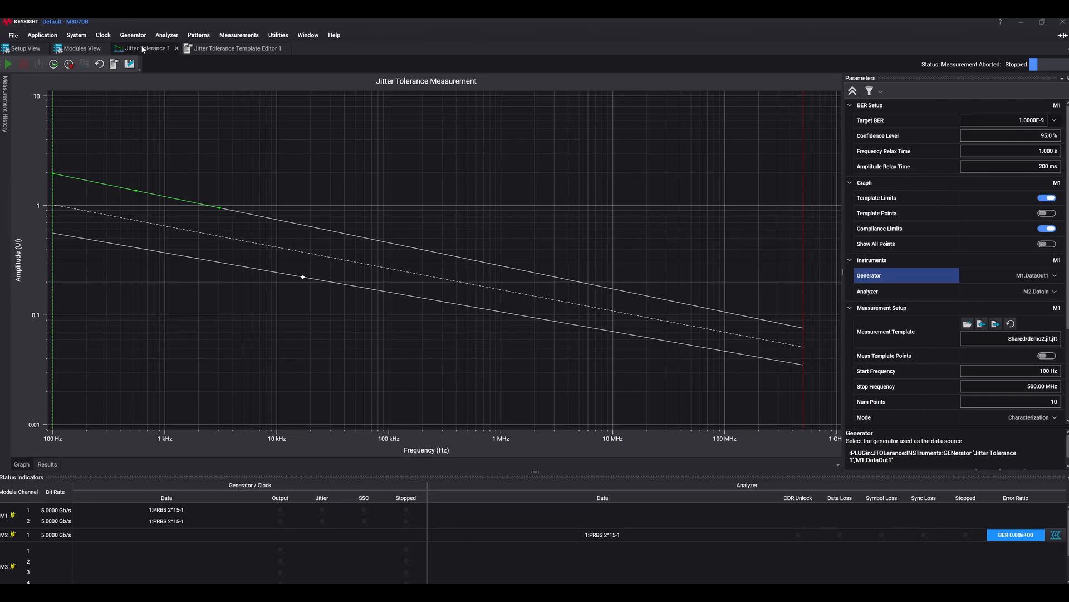
- Add a test point at 100 kHz to the demo2.jit.jtt template in the template editor
{"action": "left_click", "coordinate": [236, 47]}
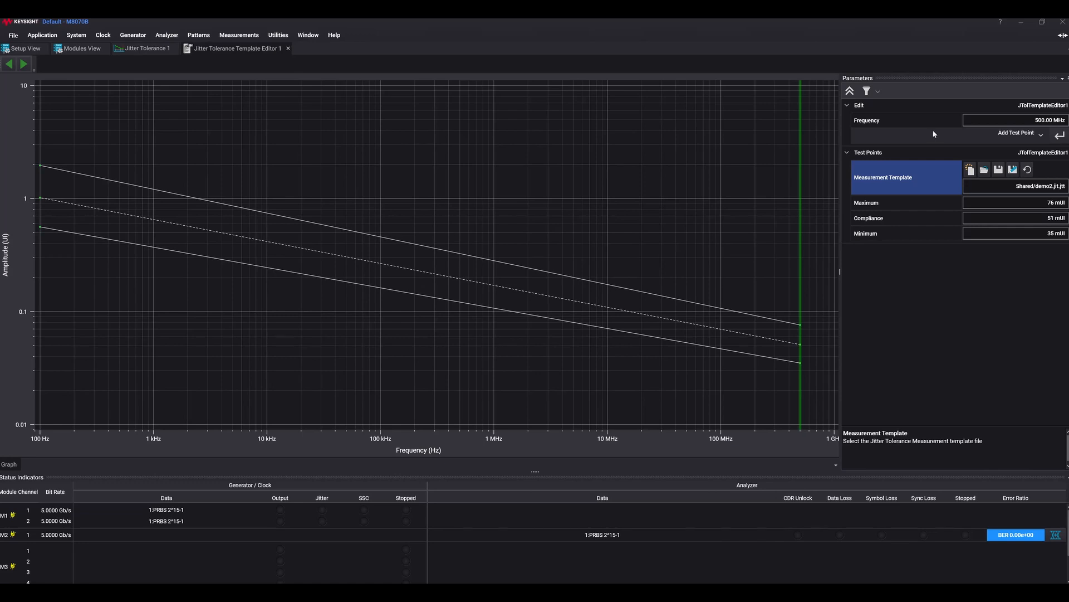
{"action": "left_click", "coordinate": [471, 216]}
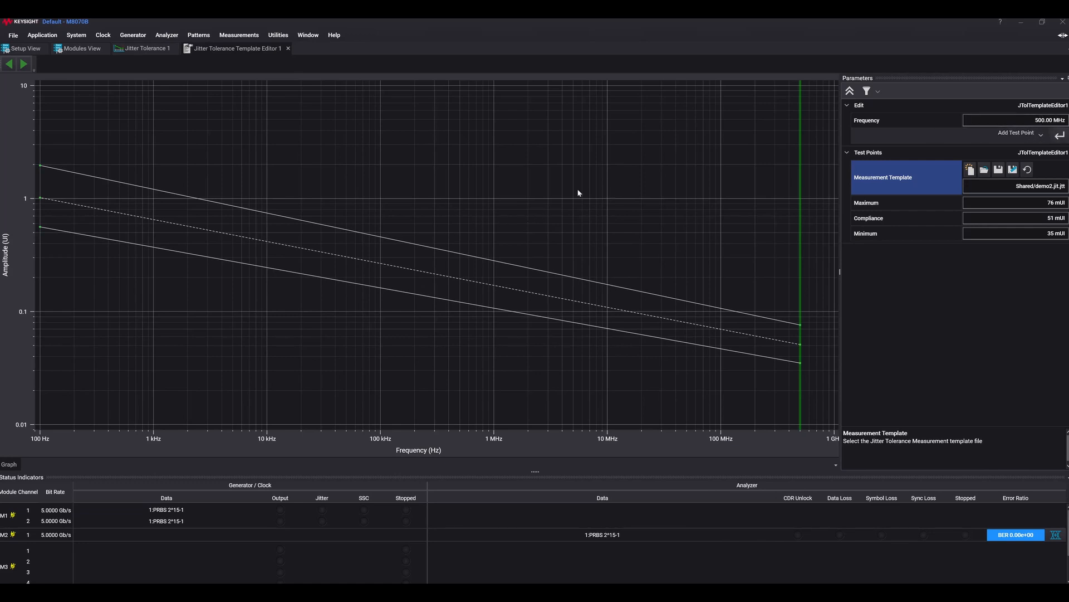
{"action": "left_click", "coordinate": [382, 199]}
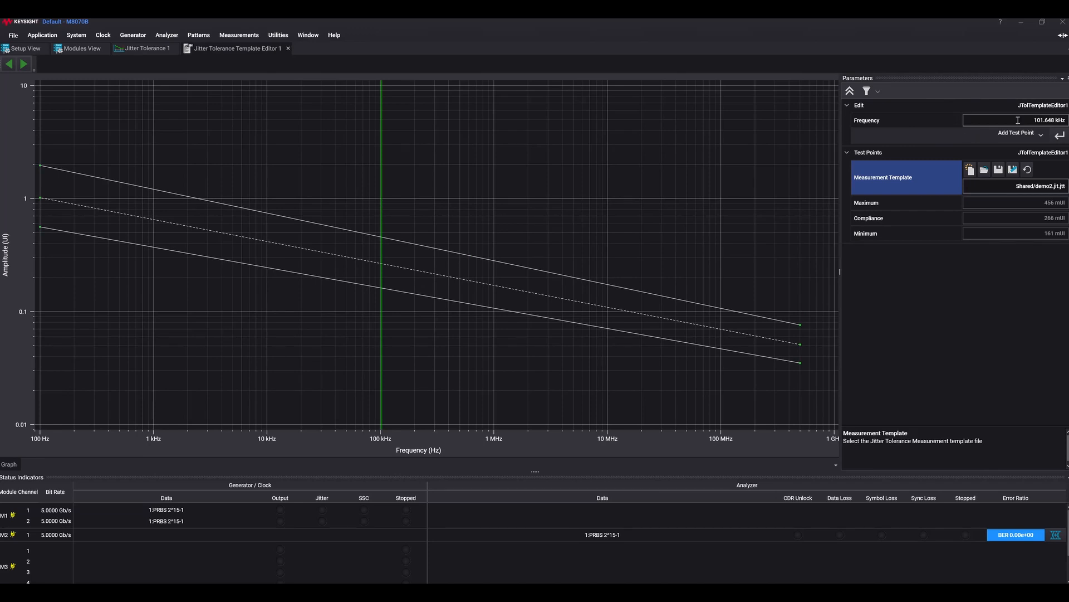
{"action": "left_click", "coordinate": [1050, 119]}
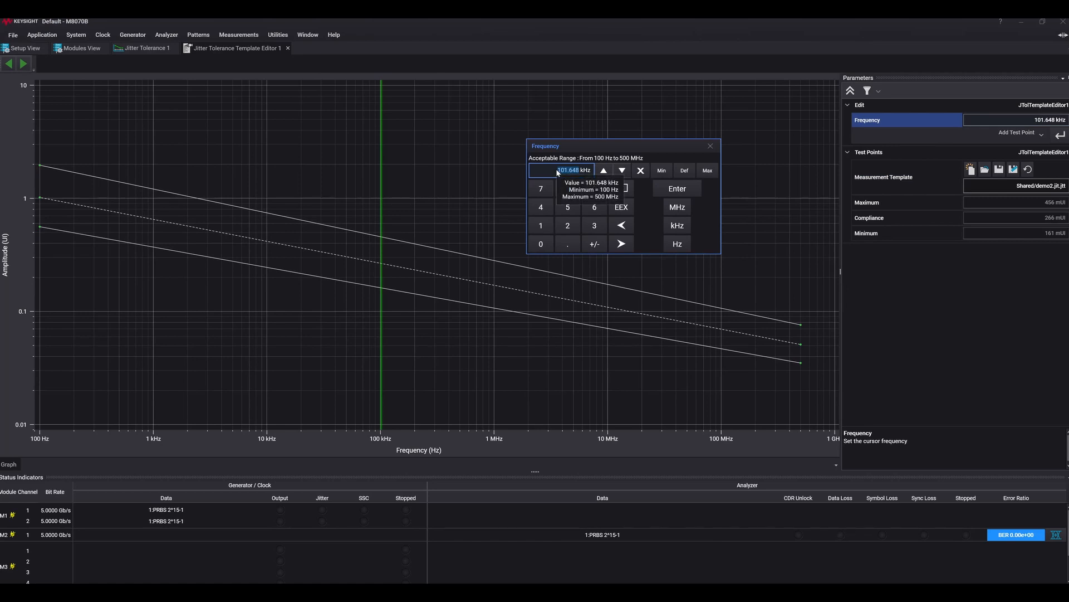
{"action": "type", "text": "100"}
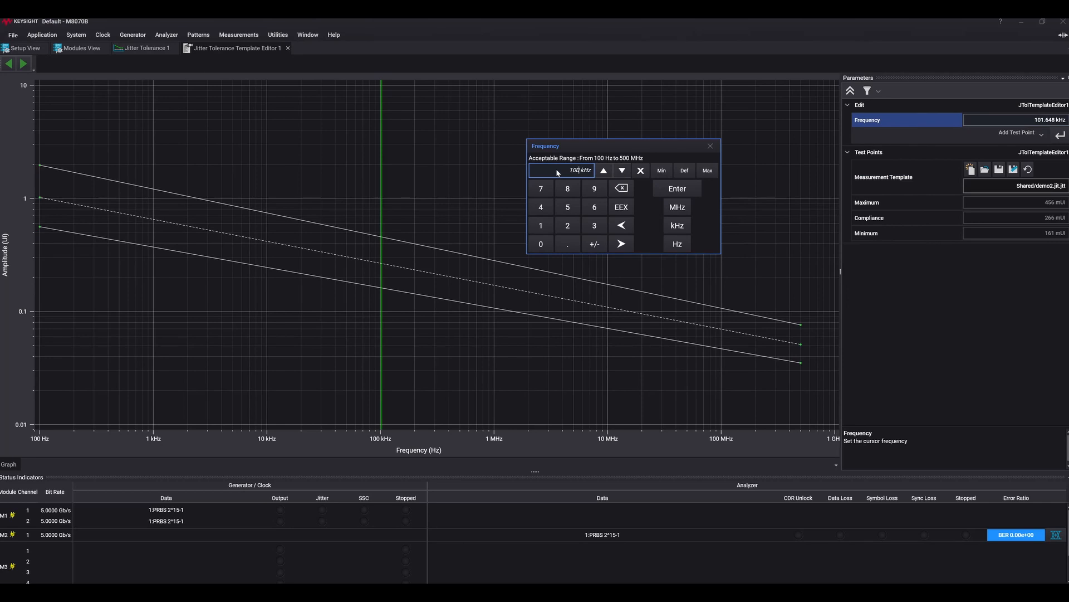
{"action": "key", "text": "Return"}
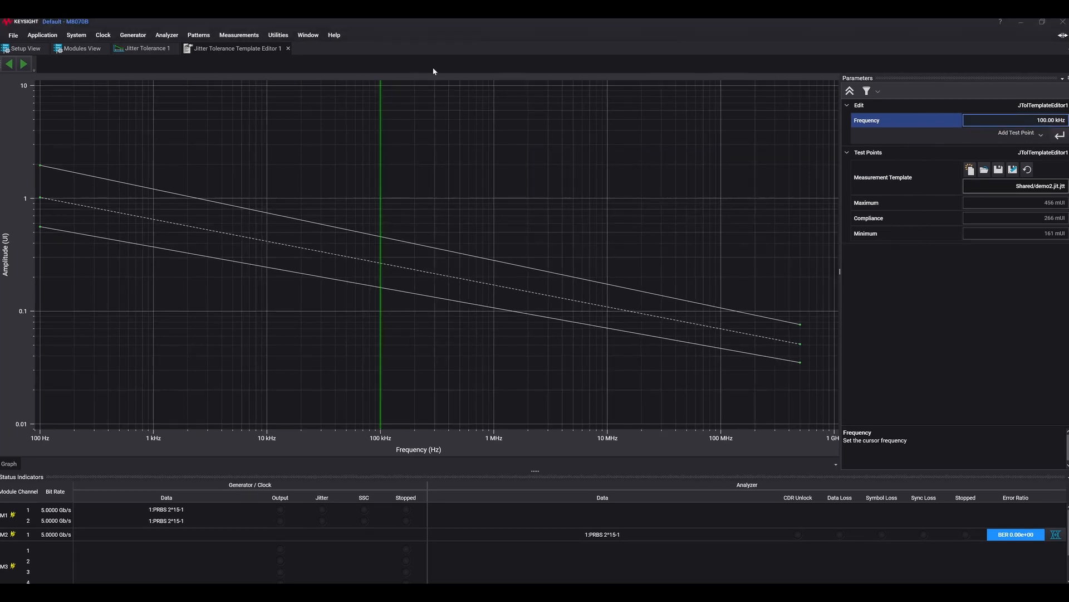
{"action": "left_click", "coordinate": [1033, 136]}
{"action": "left_click", "coordinate": [1032, 136]}
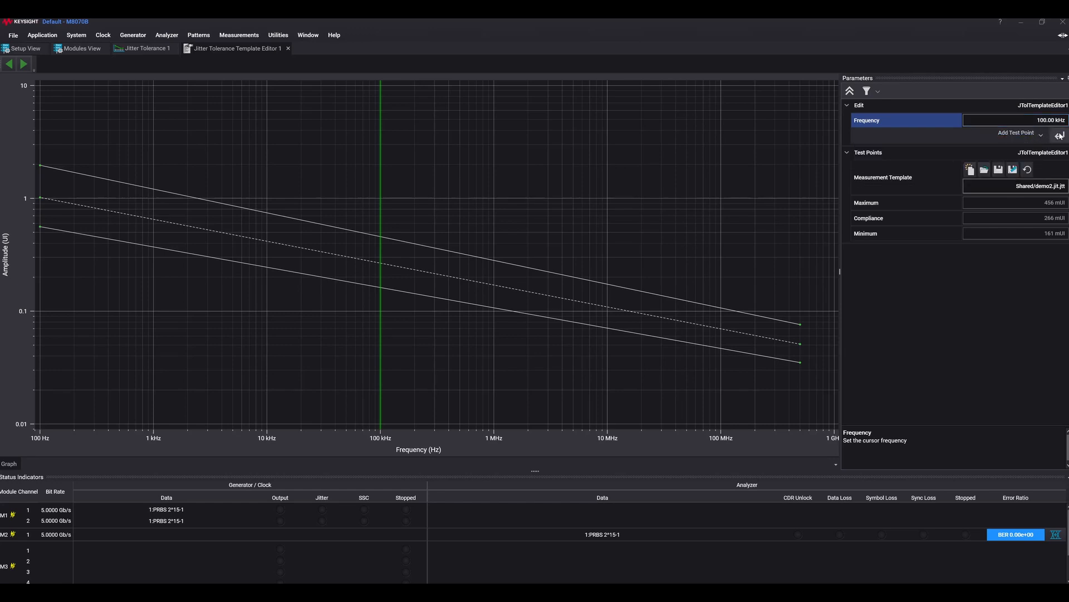
{"action": "left_click", "coordinate": [1060, 136]}
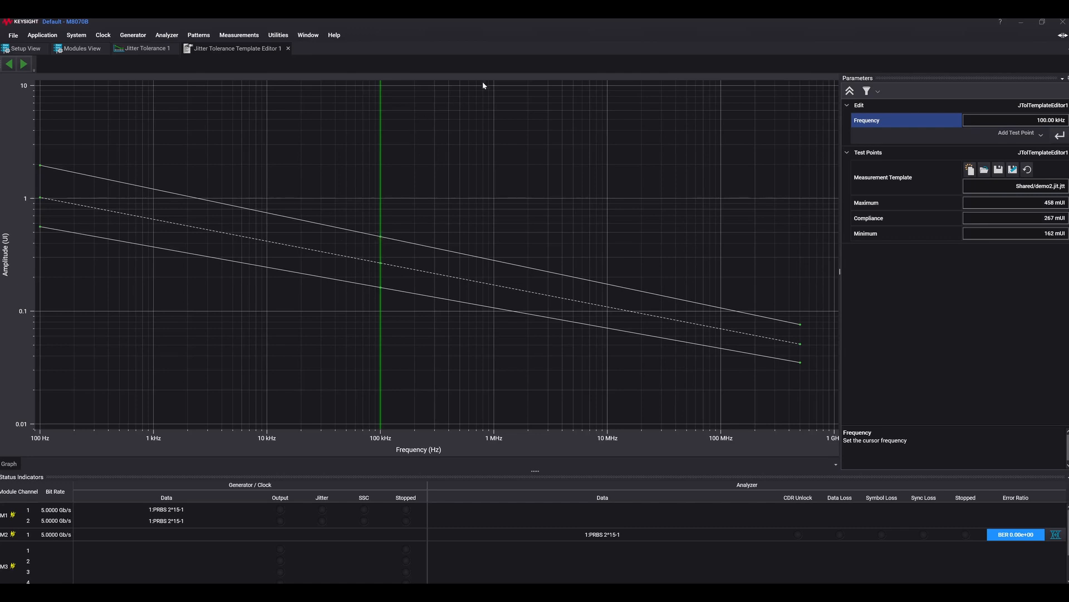
- Raise the maximum limit of the 100 kHz test point to about 489 mUI on the template graph
{"action": "left_click", "coordinate": [497, 88]}
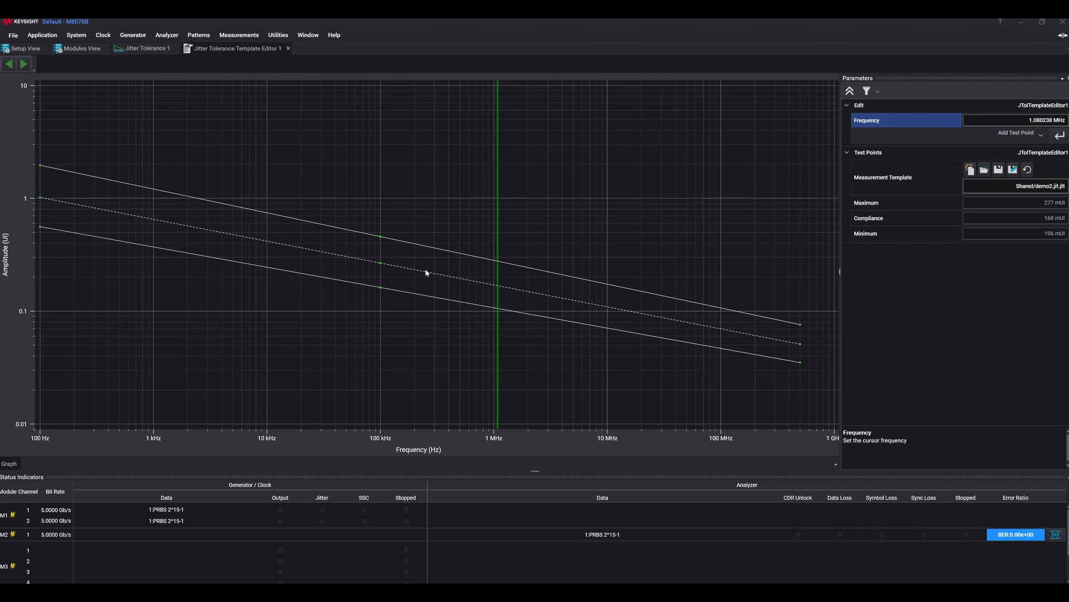
{"action": "left_click", "coordinate": [380, 237]}
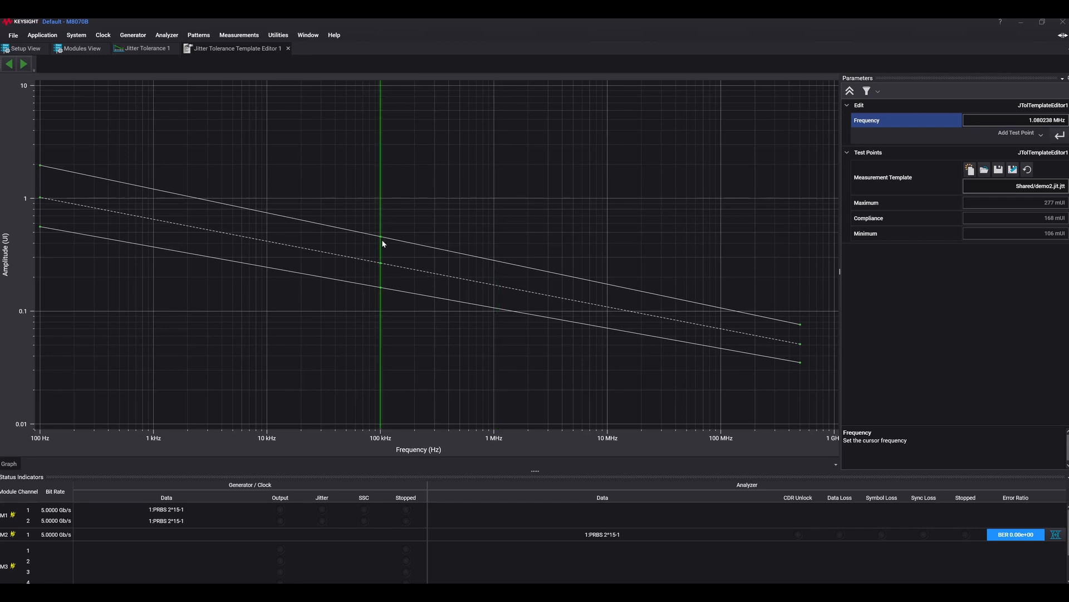
{"action": "left_click_drag", "start_coordinate": [382, 240], "coordinate": [381, 237]}
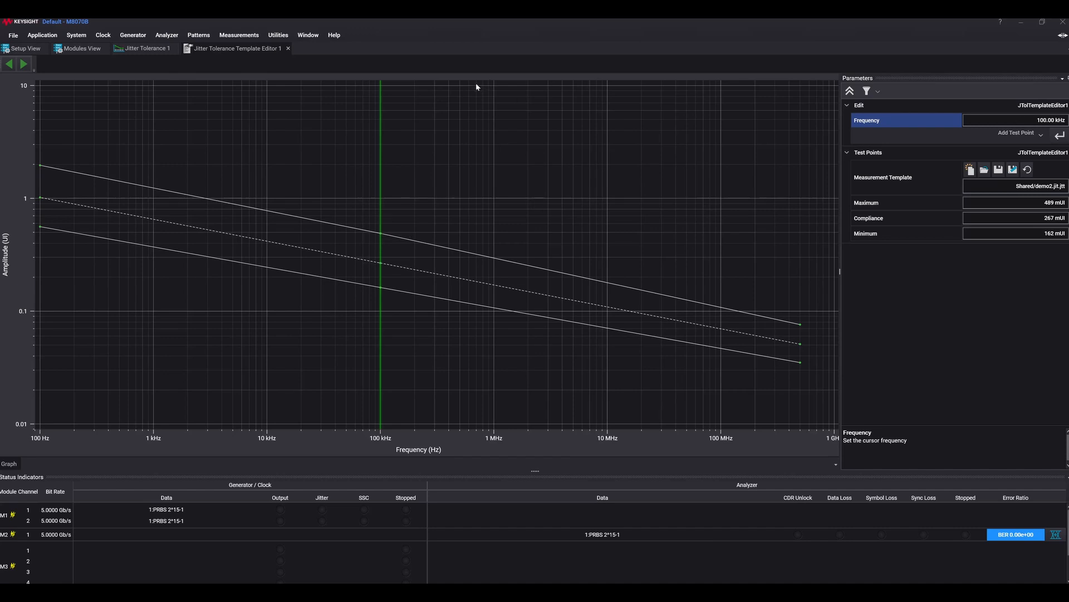
- Add a test point at 520 kHz to the template and save it as demo3 in the Shared folder
{"action": "left_click", "coordinate": [475, 89]}
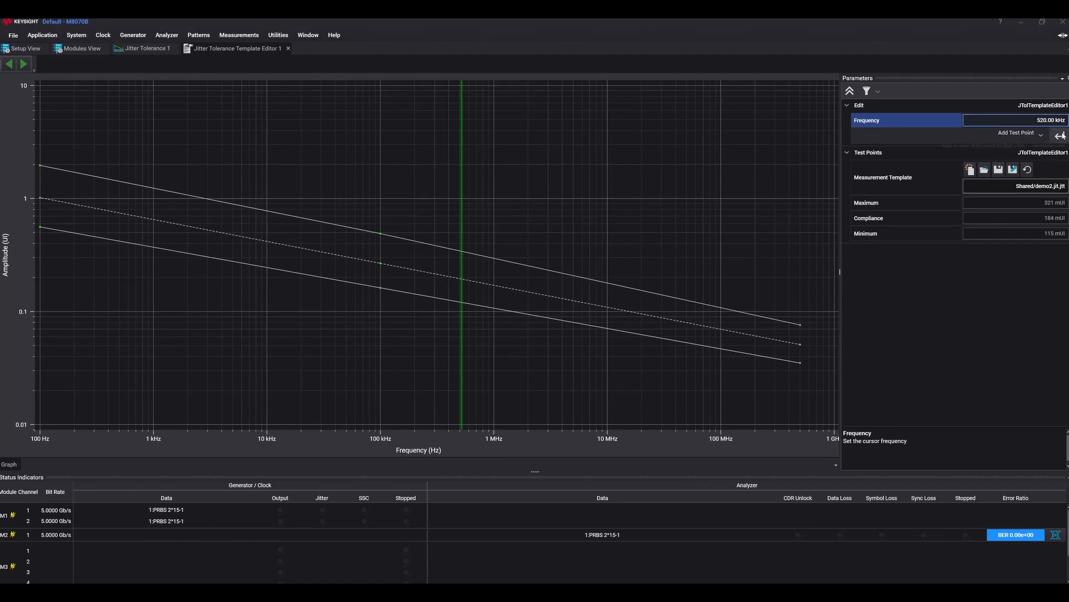
{"action": "left_click", "coordinate": [1062, 136]}
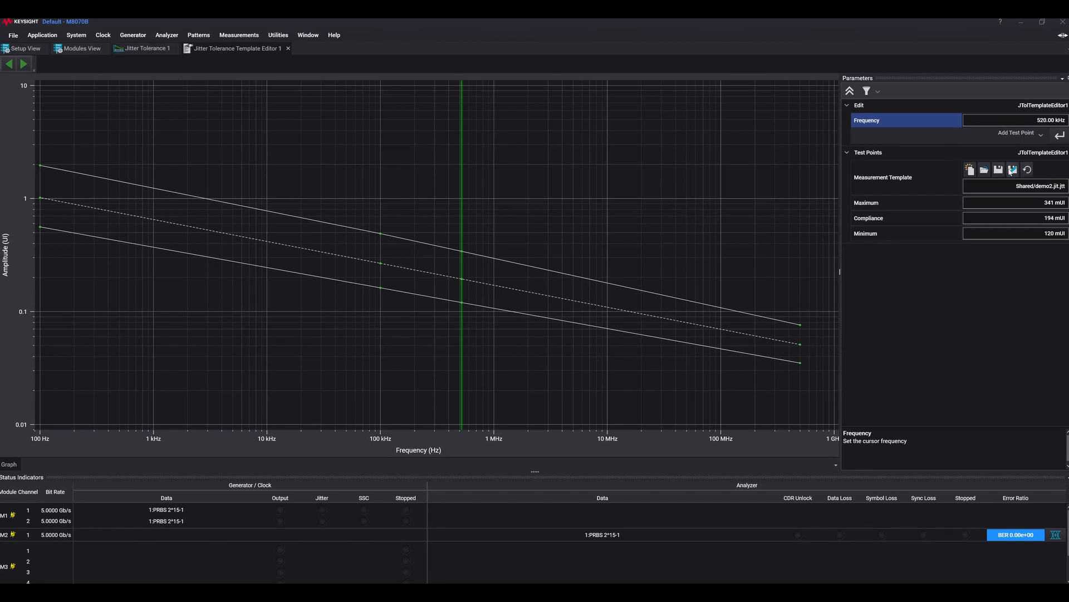
{"action": "left_click", "coordinate": [1013, 171]}
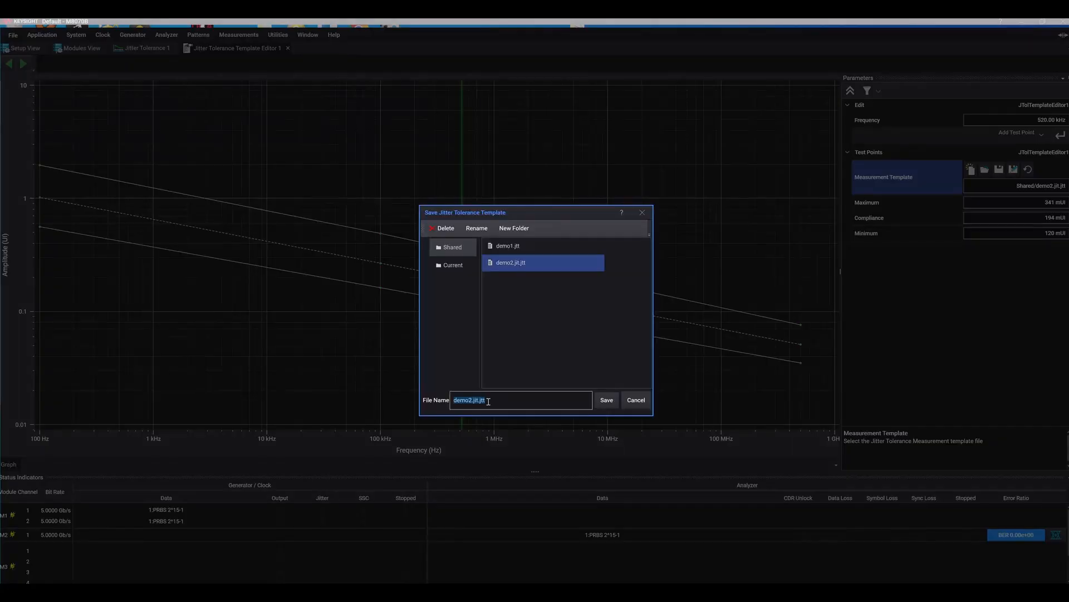
{"action": "type", "text": "demo3"}
{"action": "key", "text": "Return"}
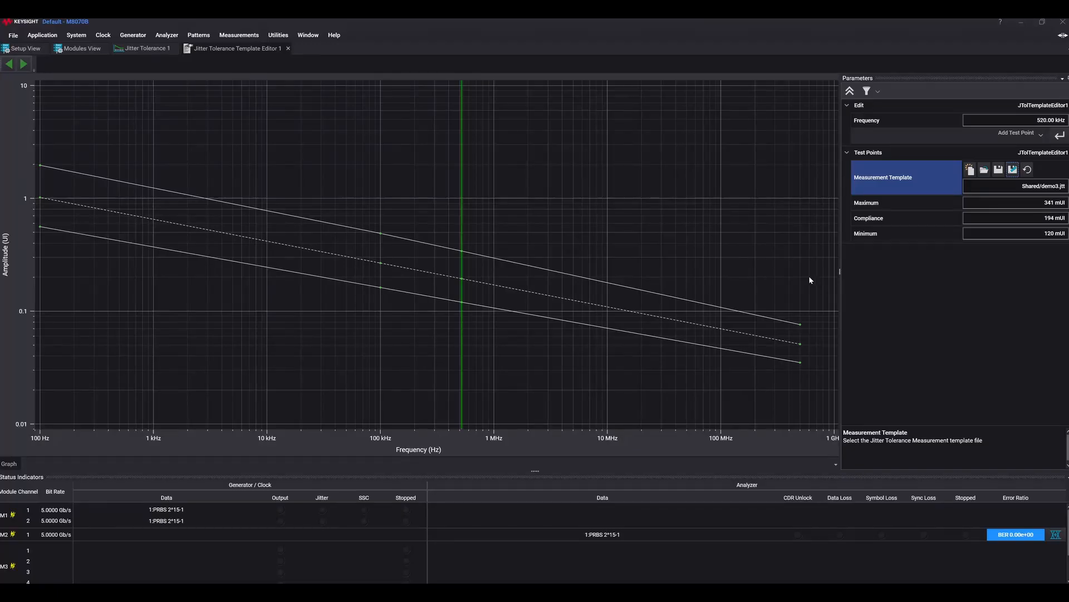
- Load Shared/demo3.jtt as the measurement template for Jitter Tolerance 1, with Meas Template Points enabled
{"action": "left_click", "coordinate": [142, 50]}
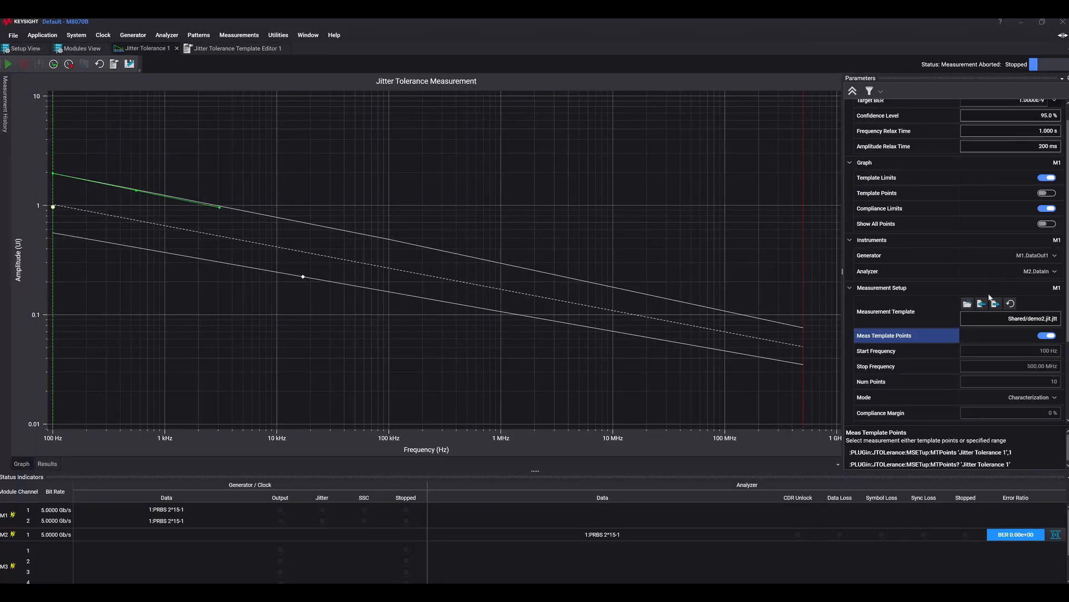
{"action": "left_click", "coordinate": [968, 304]}
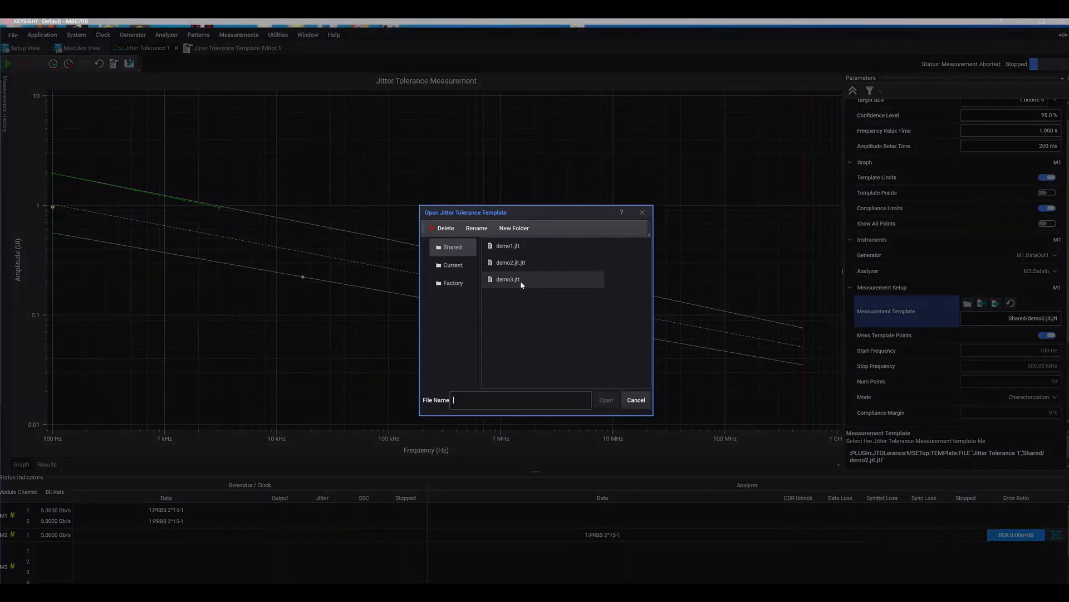
{"action": "left_click", "coordinate": [521, 280]}
{"action": "left_click", "coordinate": [600, 402]}
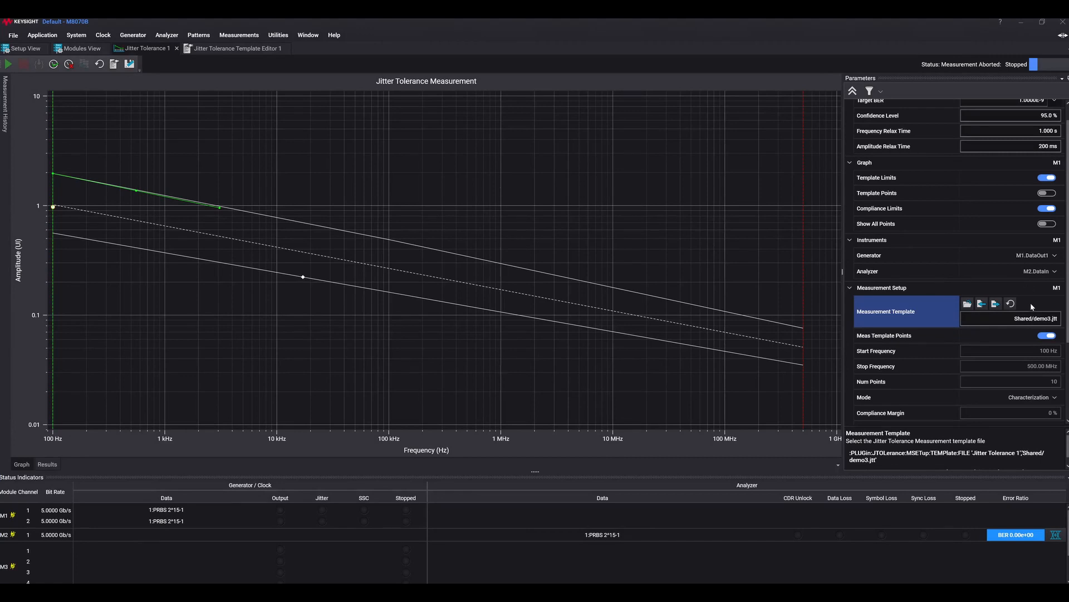
{"action": "left_click", "coordinate": [1047, 337]}
{"action": "left_click", "coordinate": [1046, 337]}
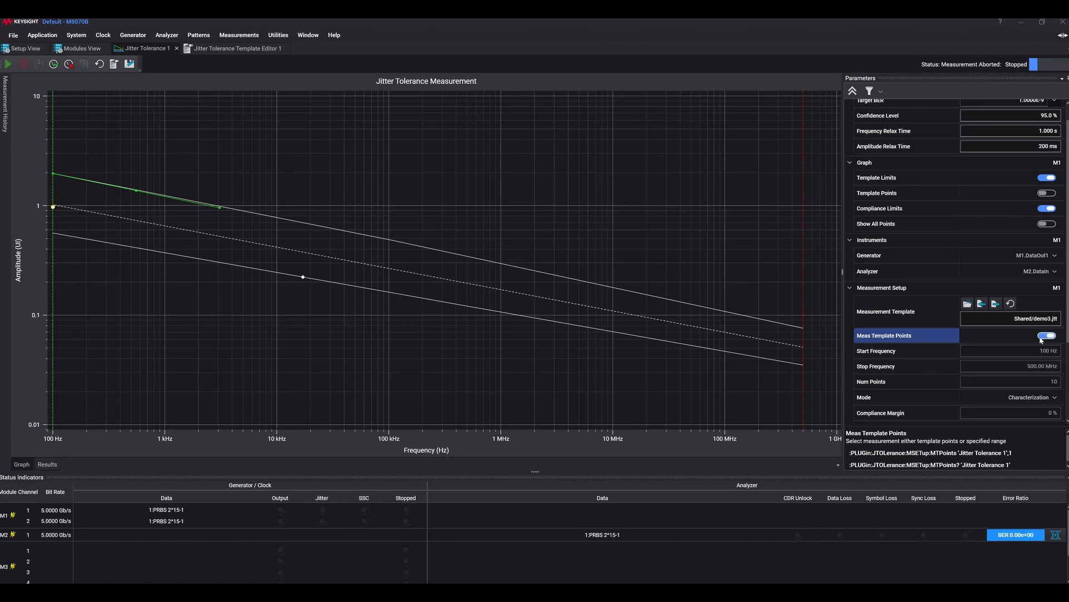
- Run the jitter tolerance measurement with Show All Points enabled, and check its results table before returning to the graph
{"action": "left_click", "coordinate": [8, 64]}
{"action": "left_click", "coordinate": [7, 64]}
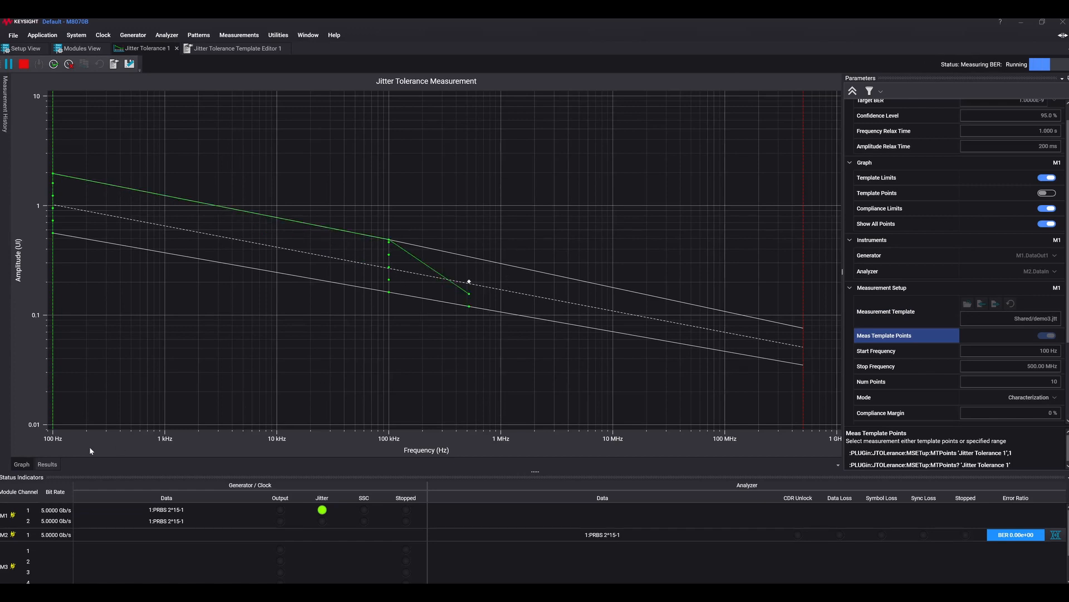
{"action": "left_click", "coordinate": [50, 466]}
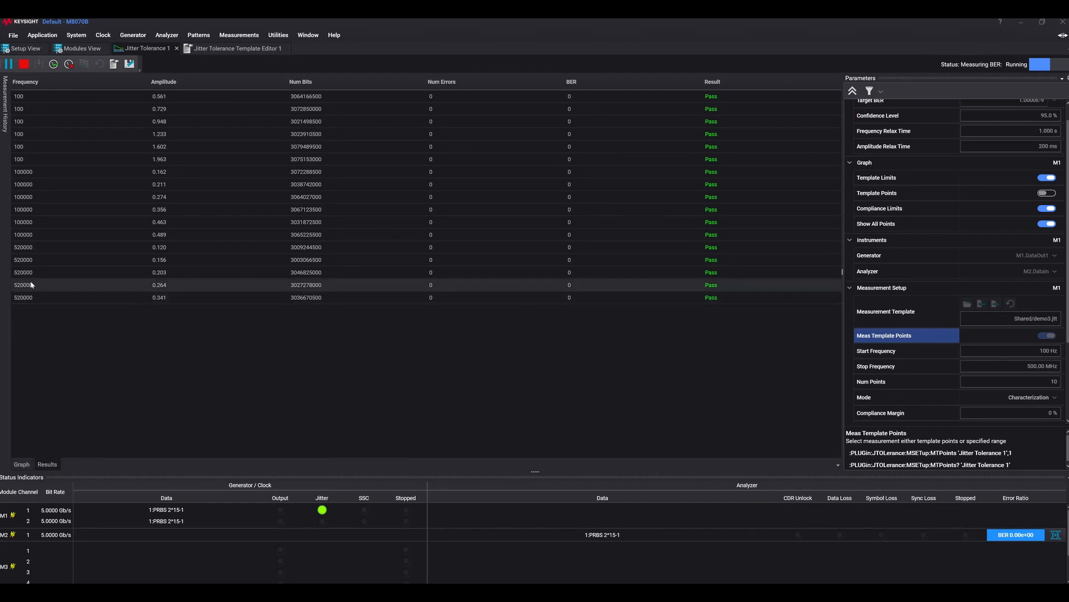
{"action": "left_click", "coordinate": [22, 464]}
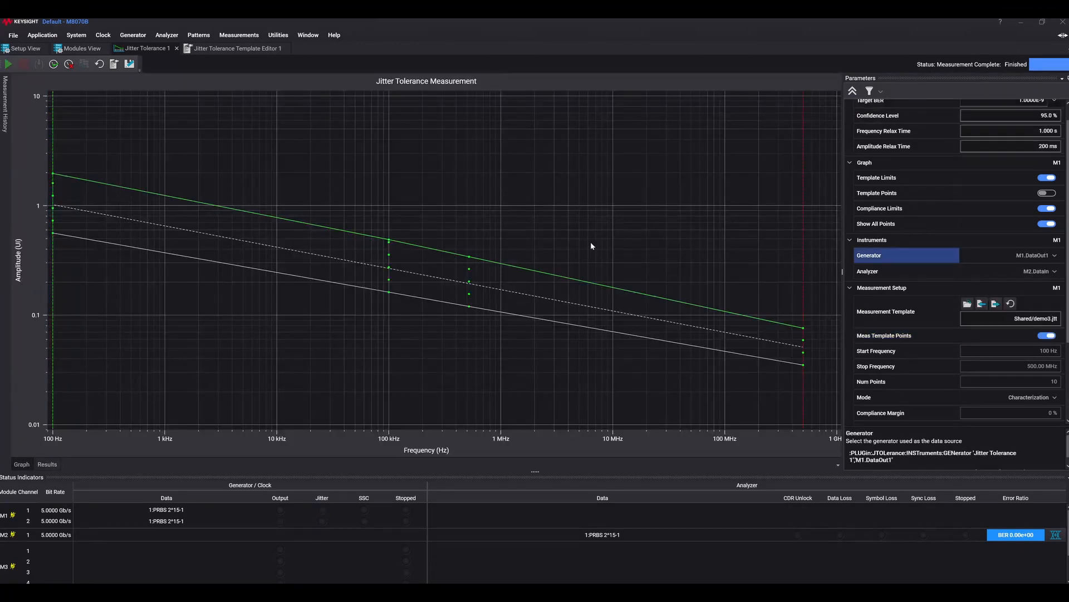